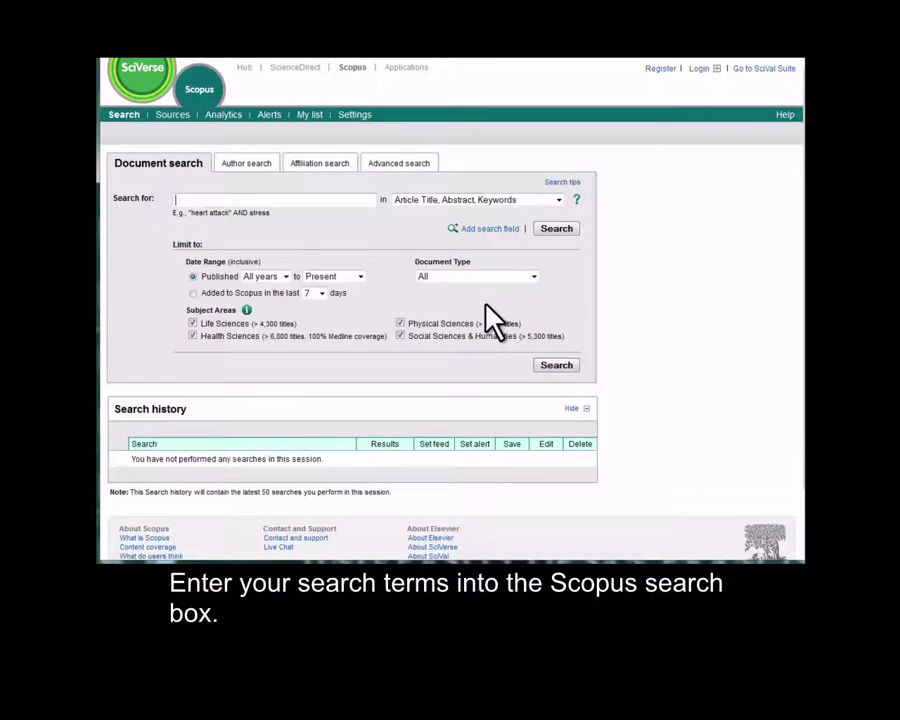
Search documents for diabetes AND nursing AND "patient education", returning 1,489 results
{"action": "left_click", "coordinate": [311, 199]}
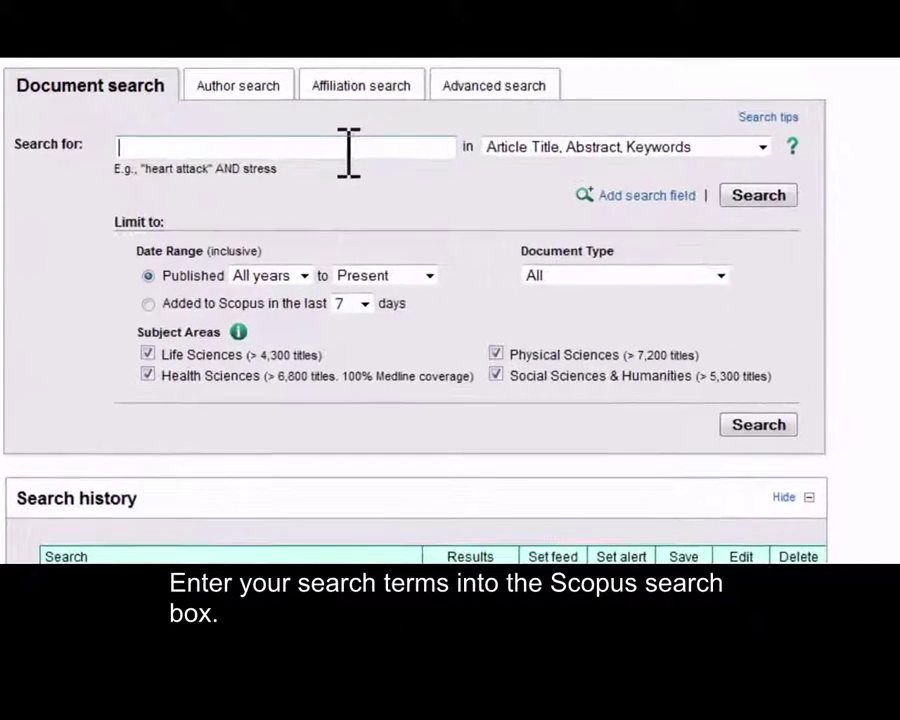
{"action": "type", "text": "diabetes AND nursing AND \"patient education\""}
{"action": "key", "text": "Escape"}
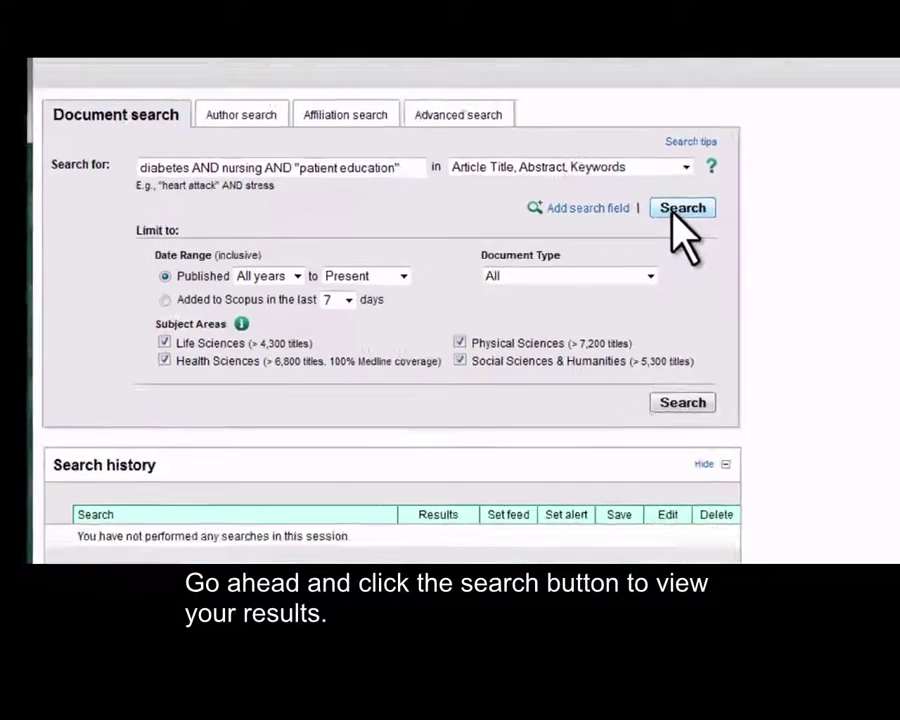
{"action": "left_click", "coordinate": [752, 199]}
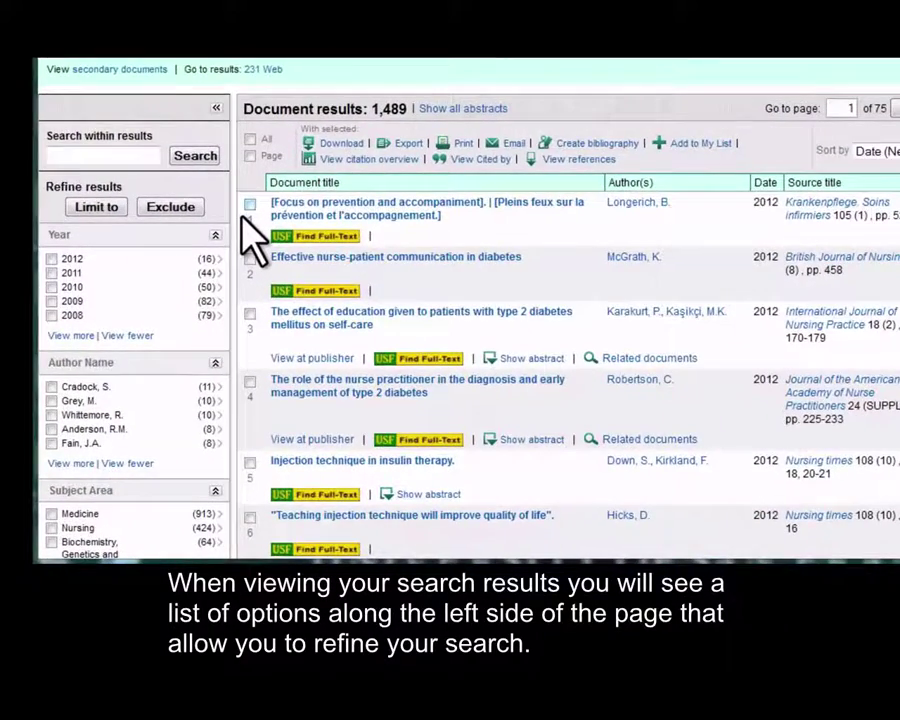
Limit results to Article and Review document types in English, leaving 1,177 documents
{"action": "scroll", "coordinate": [255, 240], "scroll_direction": "down", "scroll_amount": 5}
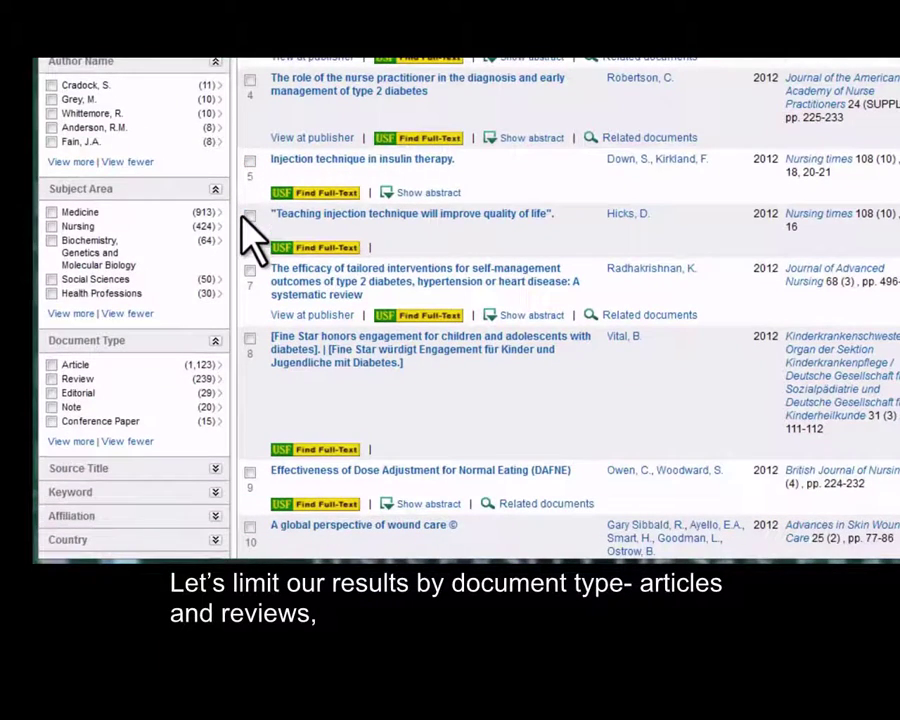
{"action": "left_click", "coordinate": [51, 365]}
{"action": "left_click", "coordinate": [51, 379]}
{"action": "scroll", "coordinate": [150, 388], "scroll_direction": "down", "scroll_amount": 1}
{"action": "scroll", "coordinate": [155, 380], "scroll_direction": "down", "scroll_amount": 3}
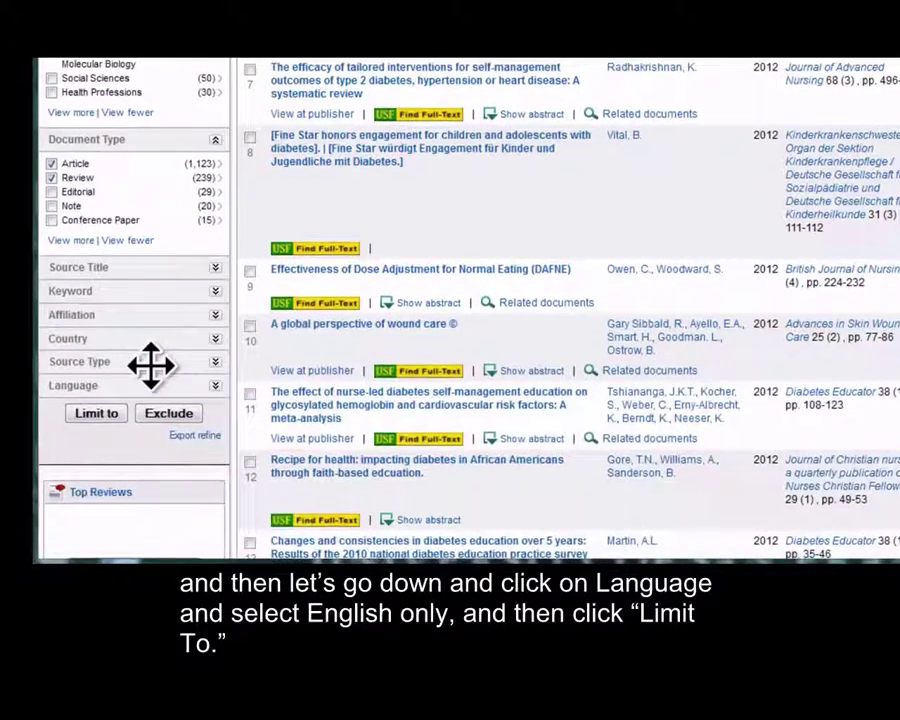
{"action": "left_click", "coordinate": [214, 386]}
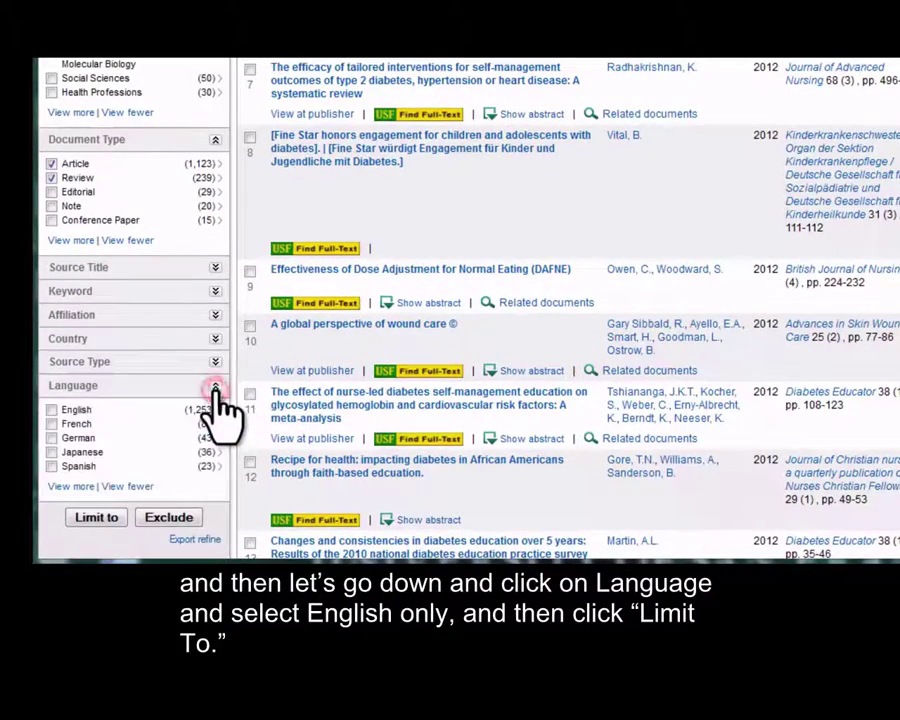
{"action": "left_click", "coordinate": [52, 410]}
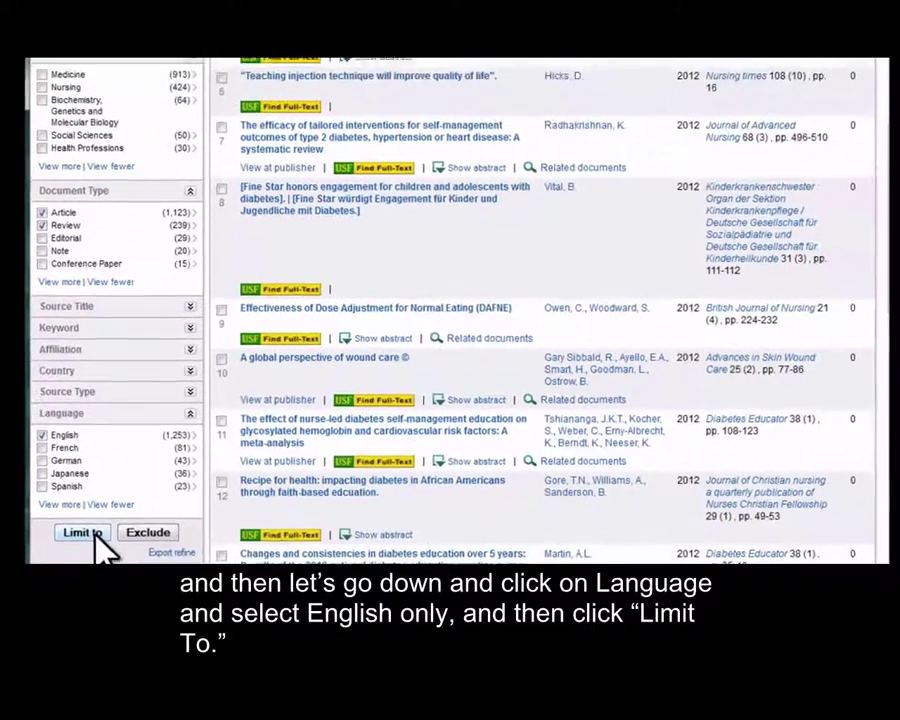
{"action": "left_click", "coordinate": [109, 519]}
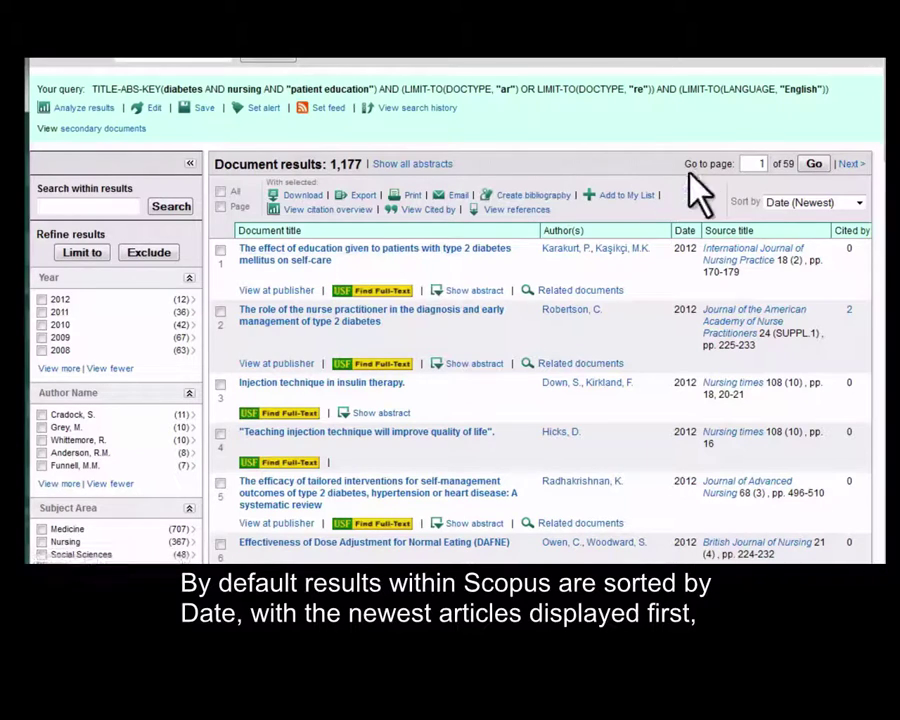
Sort the 1,177 results by Cited by, putting the 667-citation 2001 review first
{"action": "left_click", "coordinate": [793, 204]}
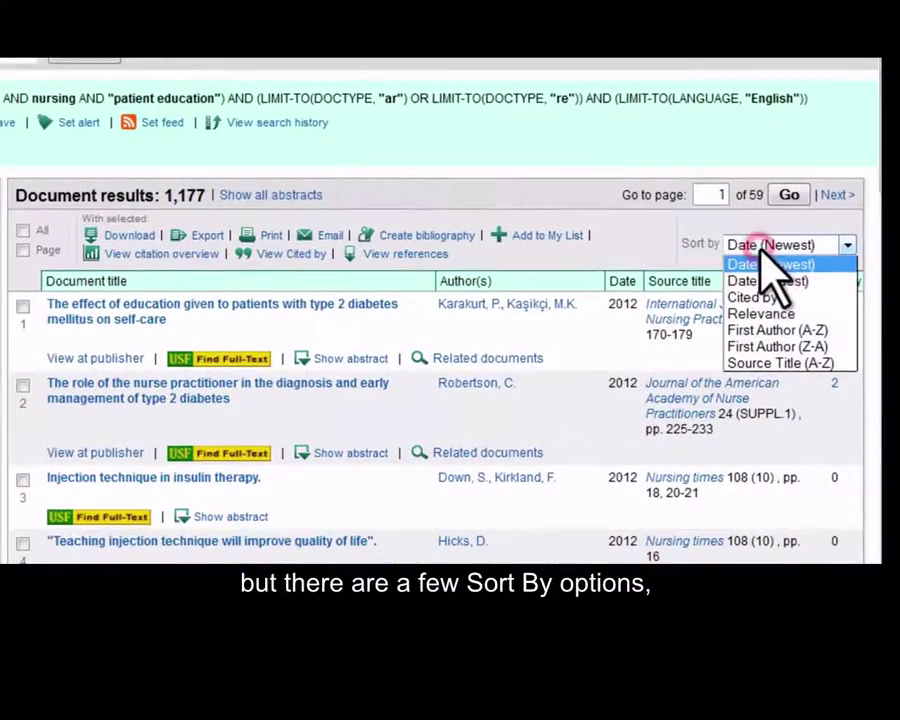
{"action": "left_click", "coordinate": [776, 297]}
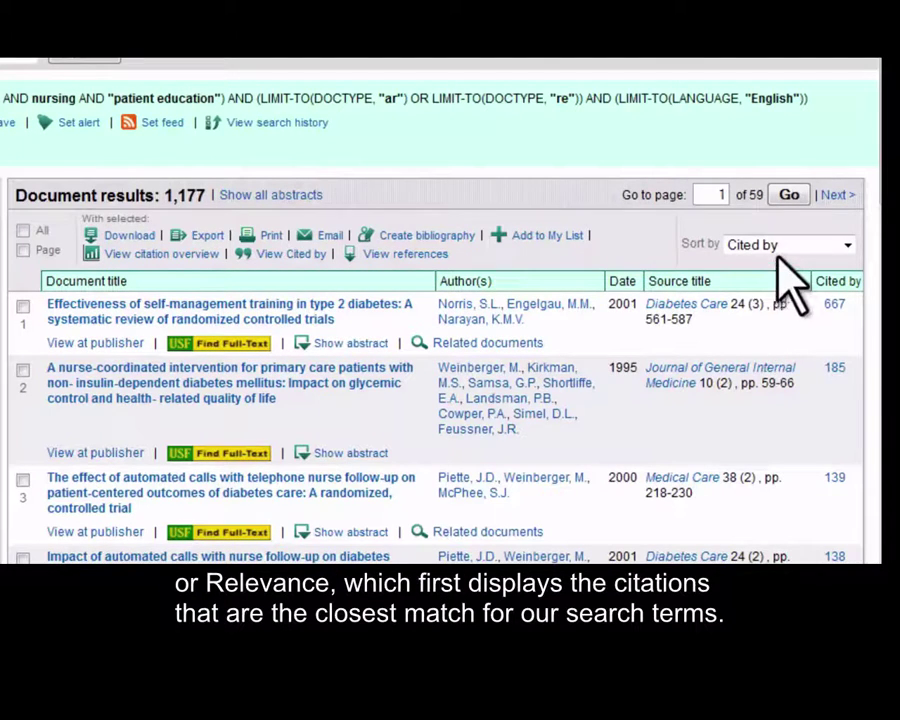
{"action": "left_click", "coordinate": [778, 246]}
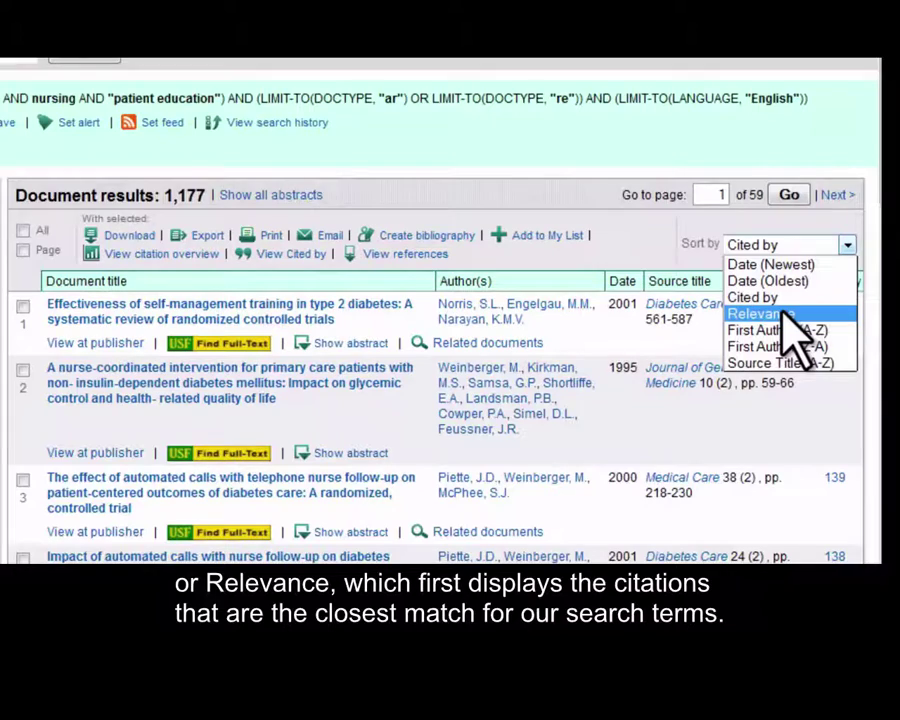
{"action": "left_click", "coordinate": [623, 358]}
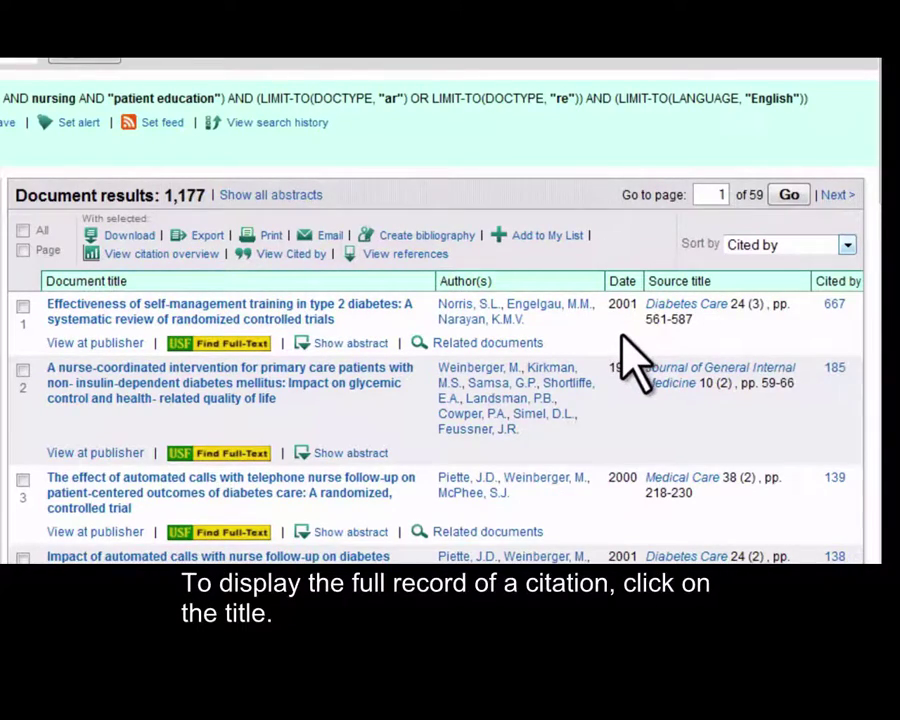
Open the 2001 self-management training review and browse its abstract, keywords and references
{"action": "left_click", "coordinate": [350, 305]}
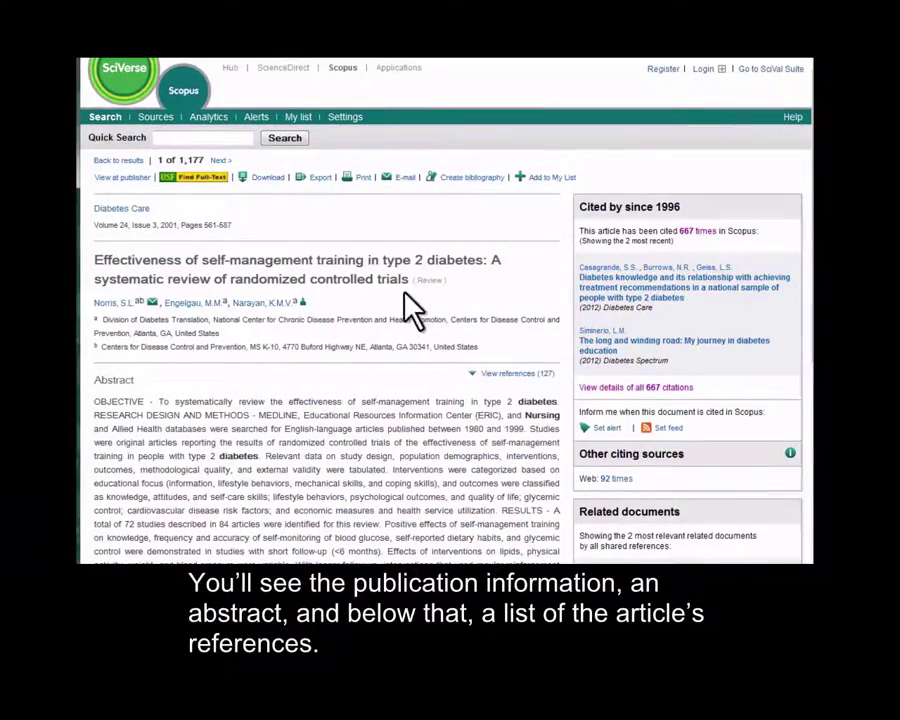
{"action": "scroll", "coordinate": [415, 347], "scroll_direction": "down", "scroll_amount": 5}
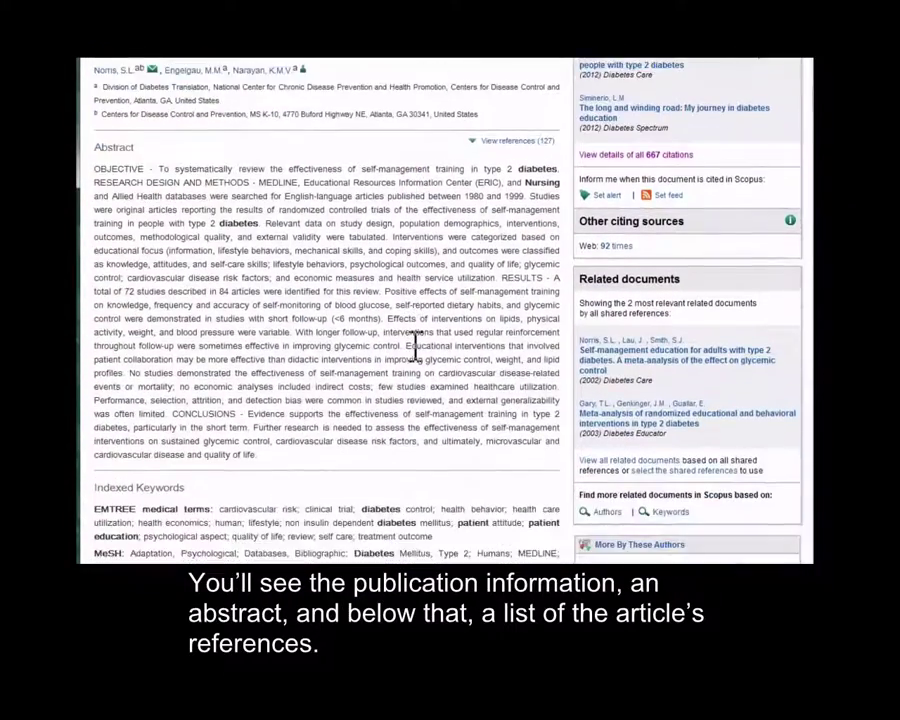
{"action": "scroll", "coordinate": [415, 347], "scroll_direction": "down", "scroll_amount": 6}
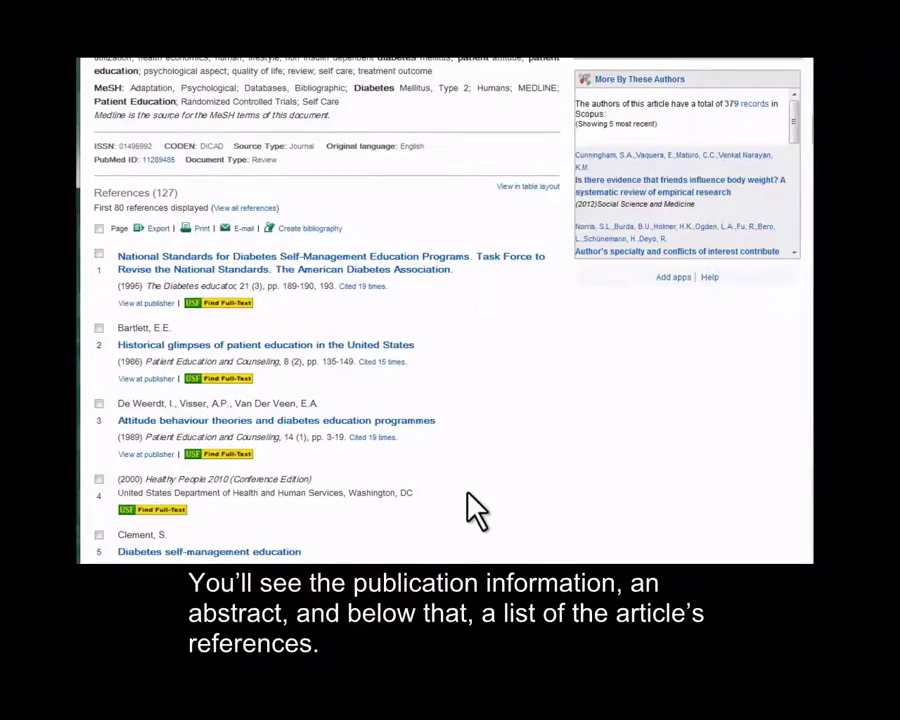
{"action": "scroll", "coordinate": [476, 508], "scroll_direction": "up", "scroll_amount": 1}
{"action": "scroll", "coordinate": [483, 505], "scroll_direction": "up", "scroll_amount": 10}
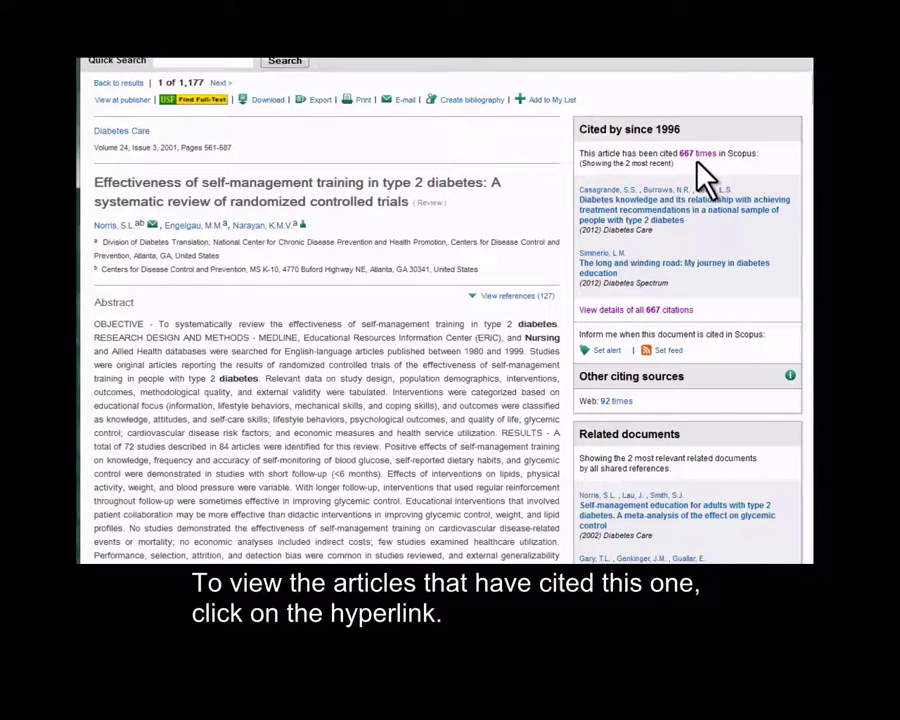
Back on the results list, add the first three documents to My List
{"action": "left_click", "coordinate": [118, 83]}
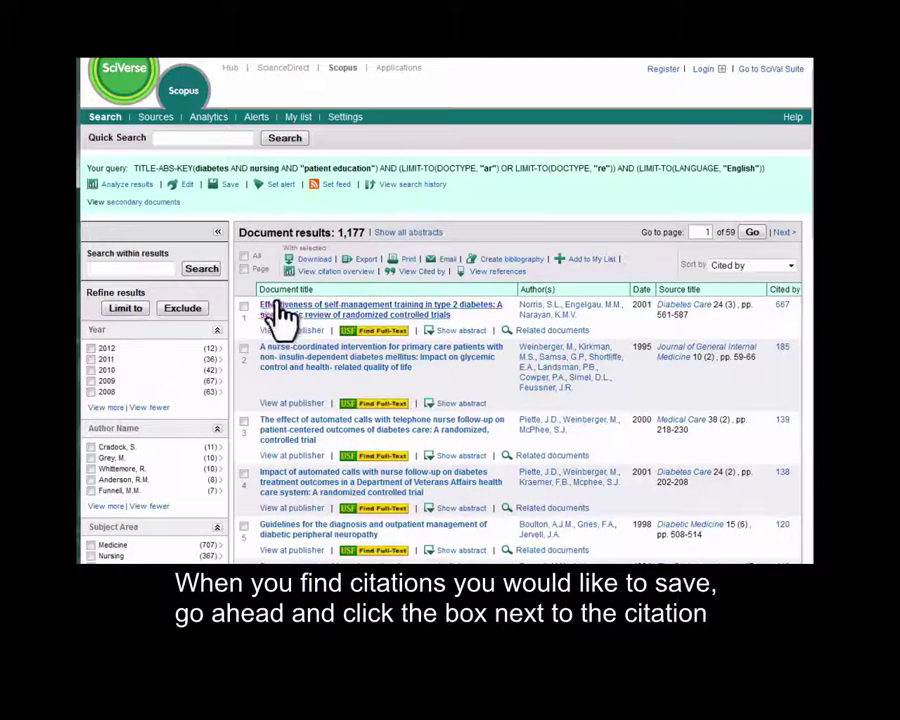
{"action": "left_click", "coordinate": [244, 306]}
{"action": "left_click", "coordinate": [244, 350]}
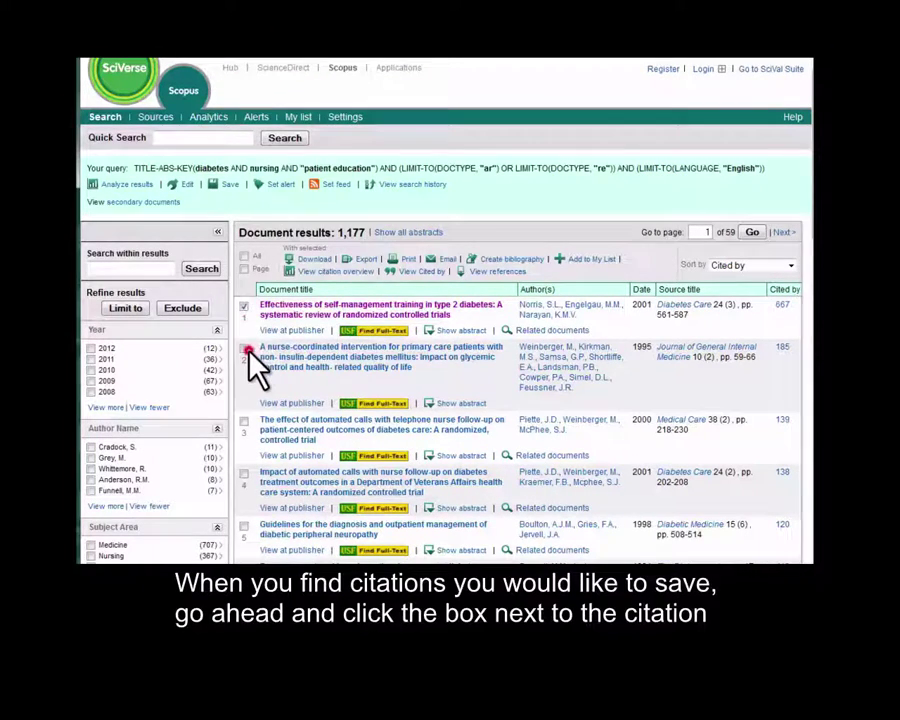
{"action": "left_click", "coordinate": [244, 421]}
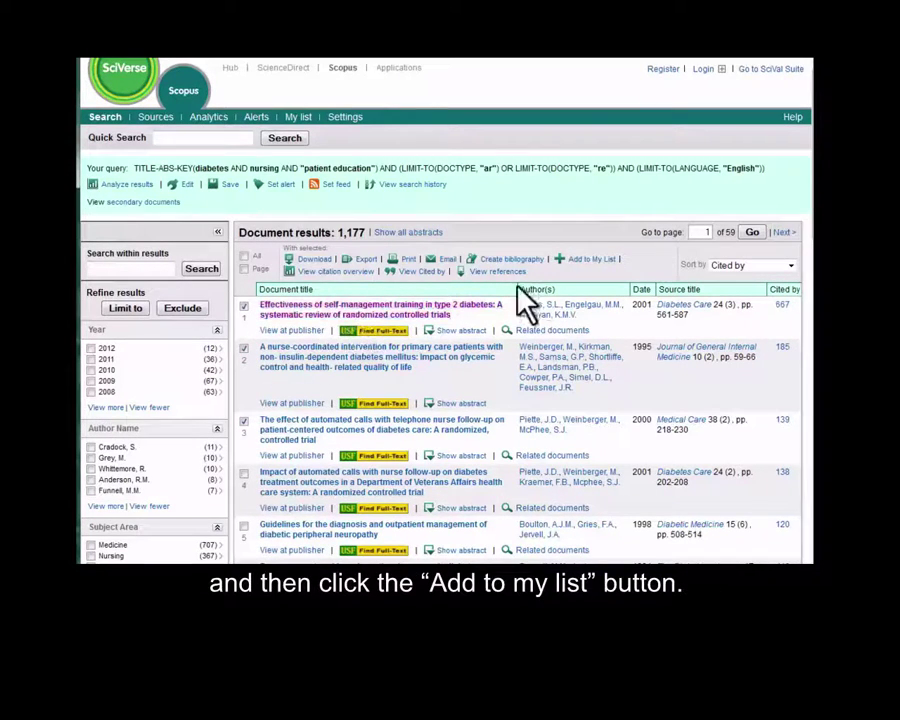
{"action": "left_click", "coordinate": [575, 260]}
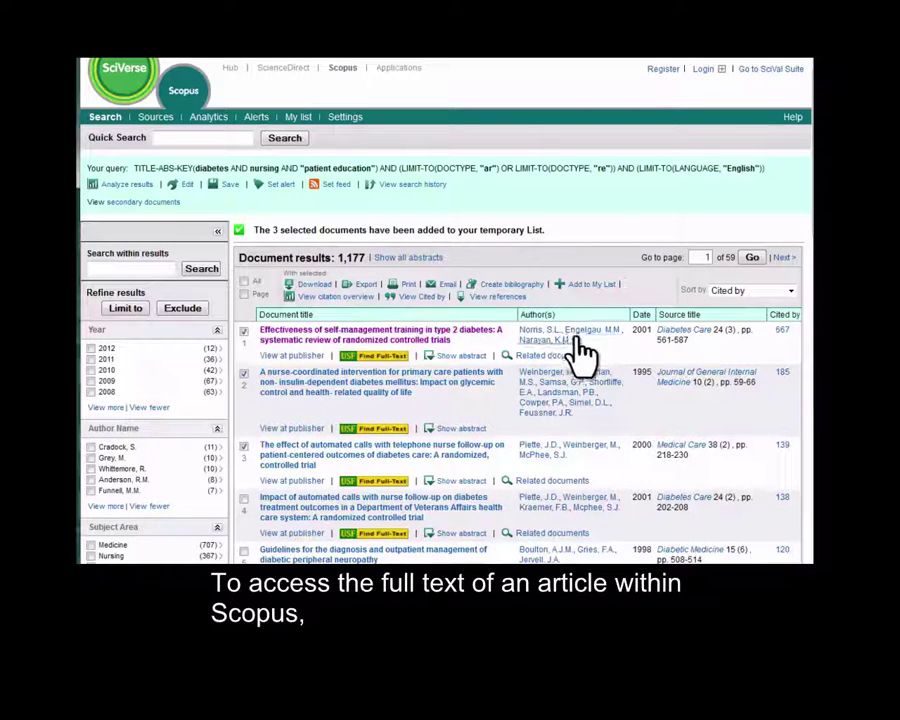
{"action": "left_click", "coordinate": [400, 358]}
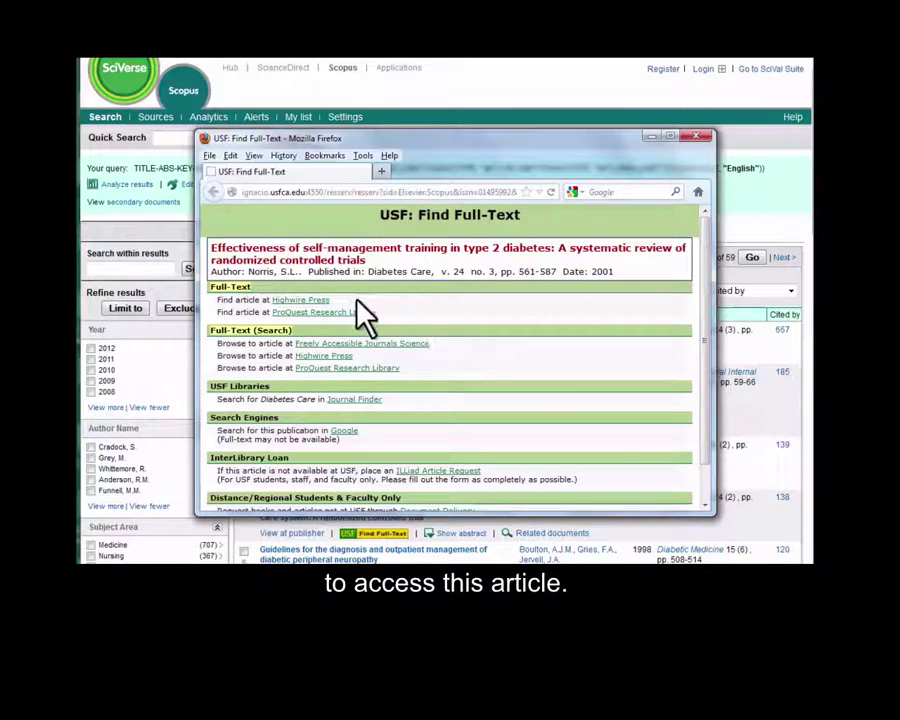
{"action": "left_click", "coordinate": [320, 300]}
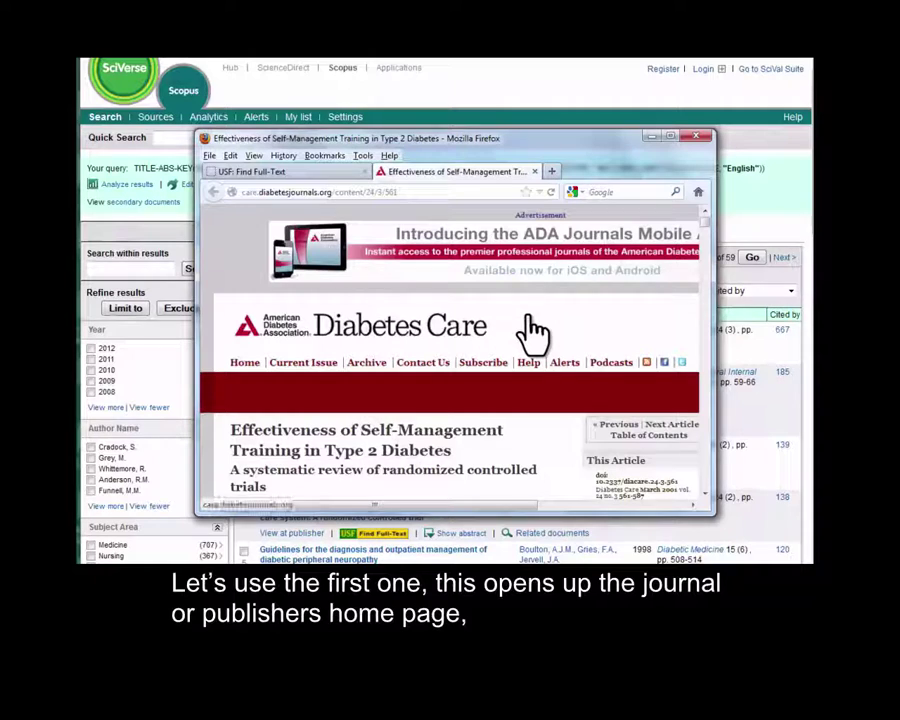
{"action": "scroll", "coordinate": [532, 332], "scroll_direction": "down", "scroll_amount": 2}
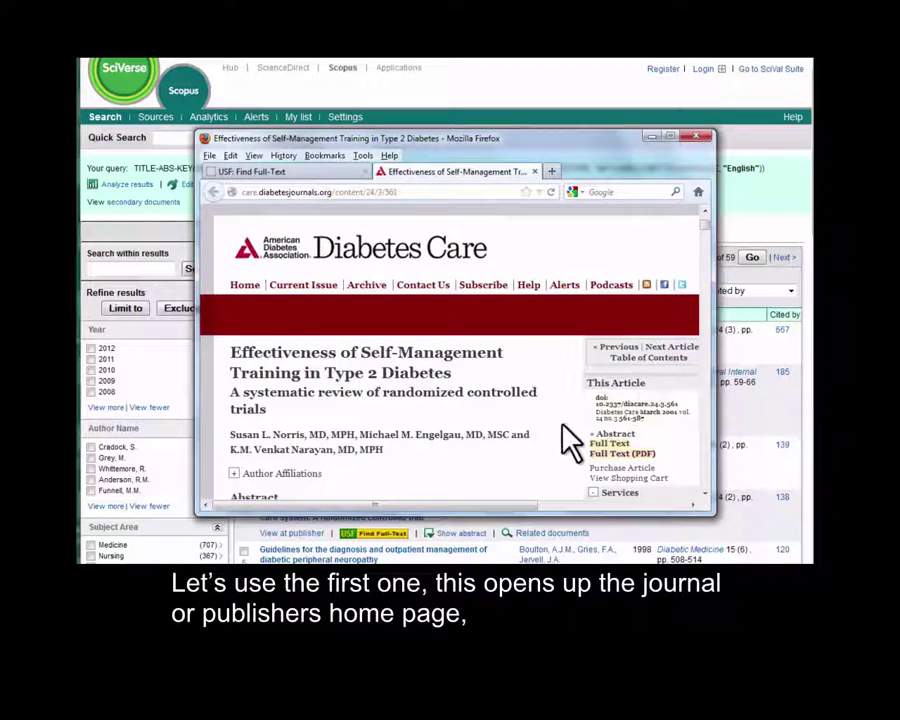
{"action": "left_click", "coordinate": [608, 456]}
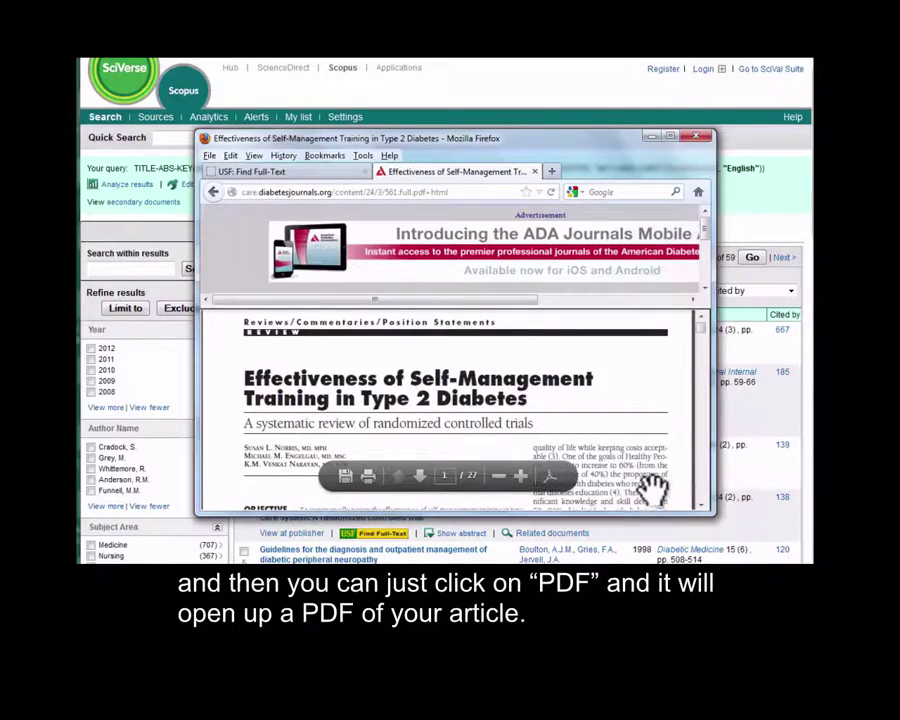
{"action": "scroll", "coordinate": [640, 470], "scroll_direction": "down", "scroll_amount": 1}
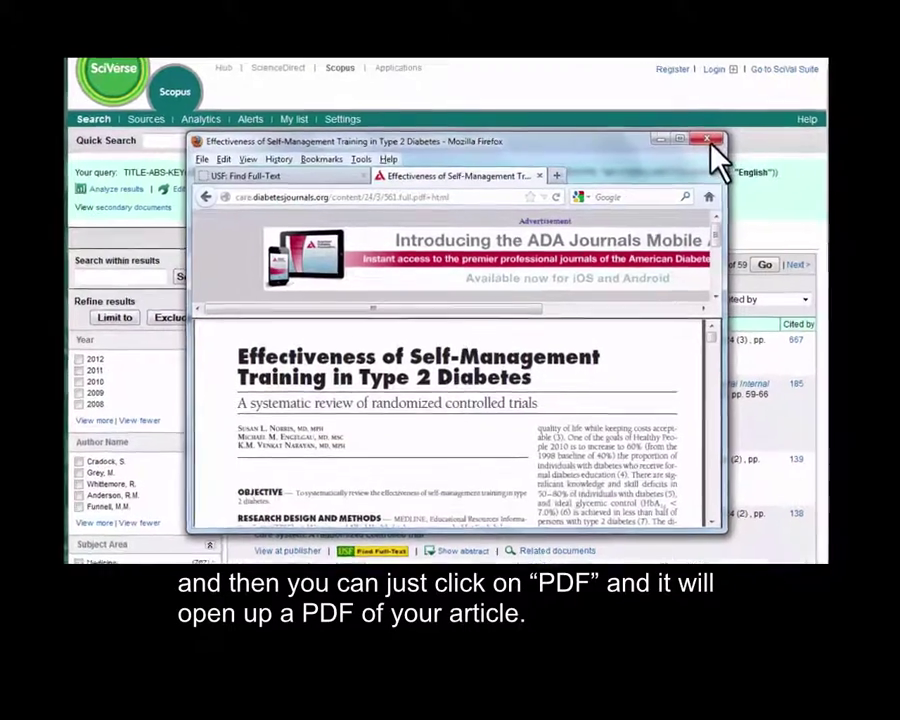
{"action": "left_click", "coordinate": [696, 135]}
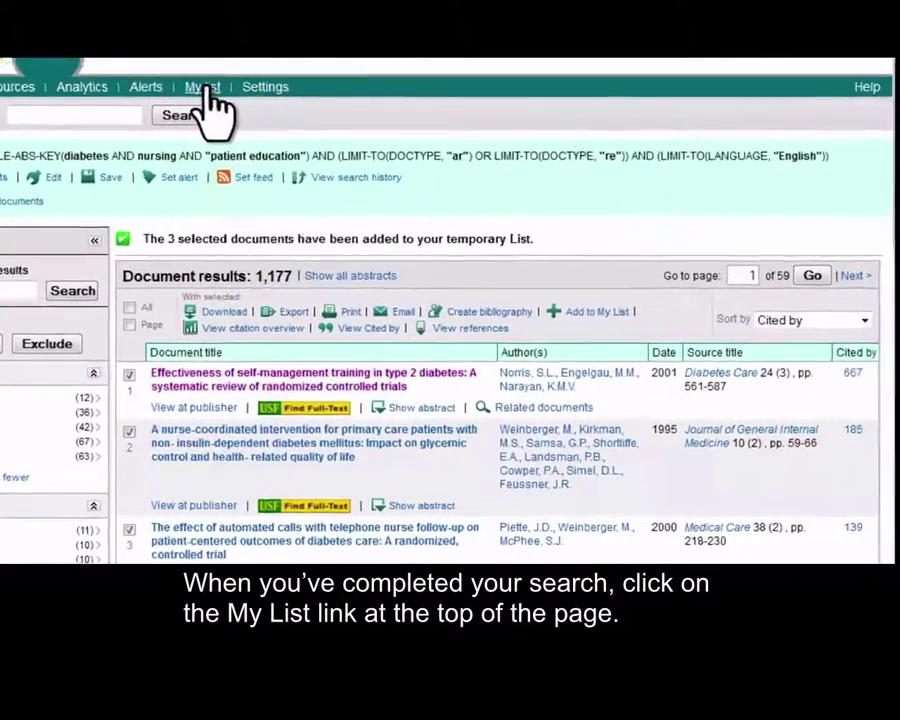
Open My List and tick All to select the three saved documents
{"action": "left_click", "coordinate": [267, 126]}
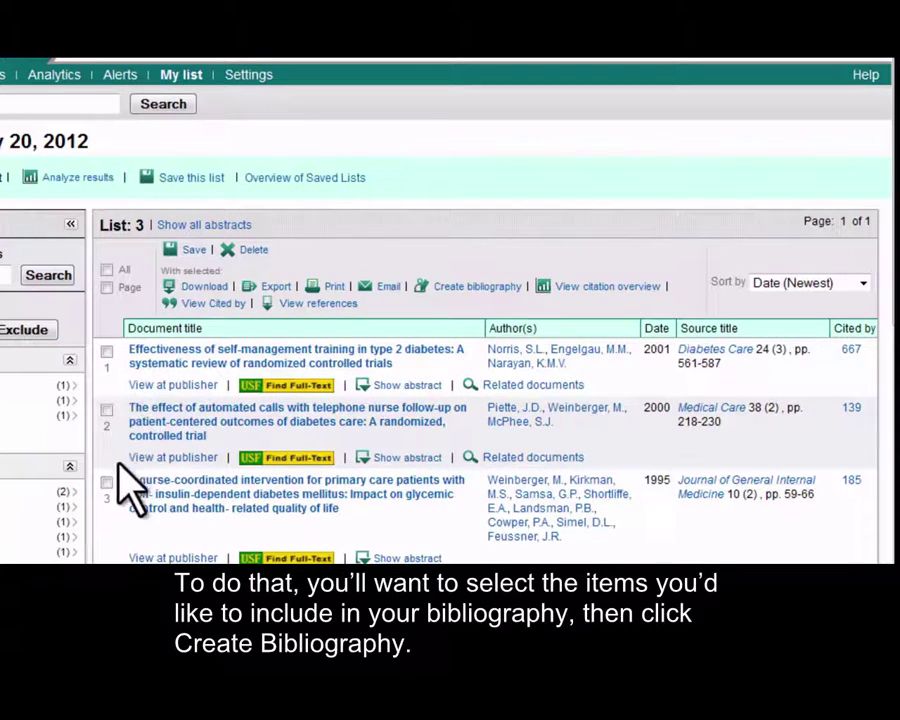
{"action": "left_click", "coordinate": [107, 270]}
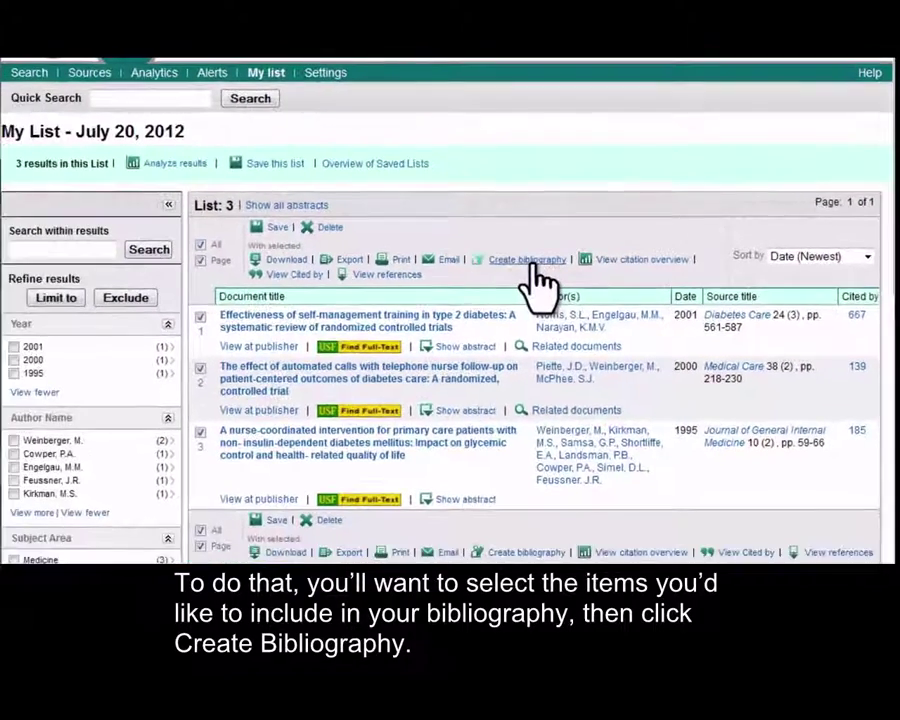
Create an APA 6th edition bibliography of the three selected documents
{"action": "left_click", "coordinate": [477, 286]}
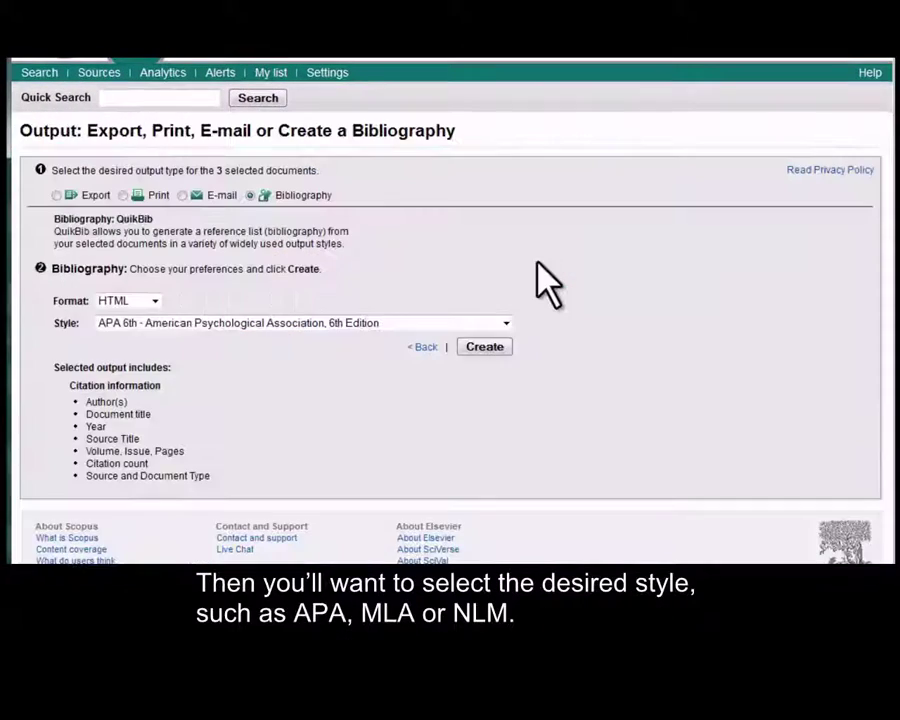
{"action": "left_click", "coordinate": [387, 323]}
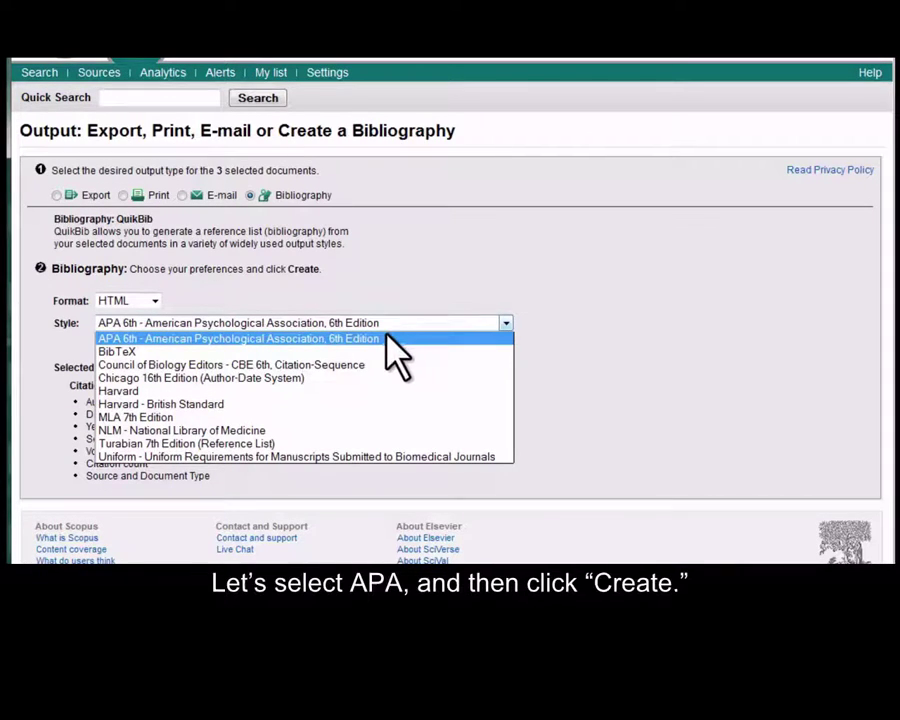
{"action": "left_click", "coordinate": [388, 339]}
{"action": "left_click", "coordinate": [482, 350]}
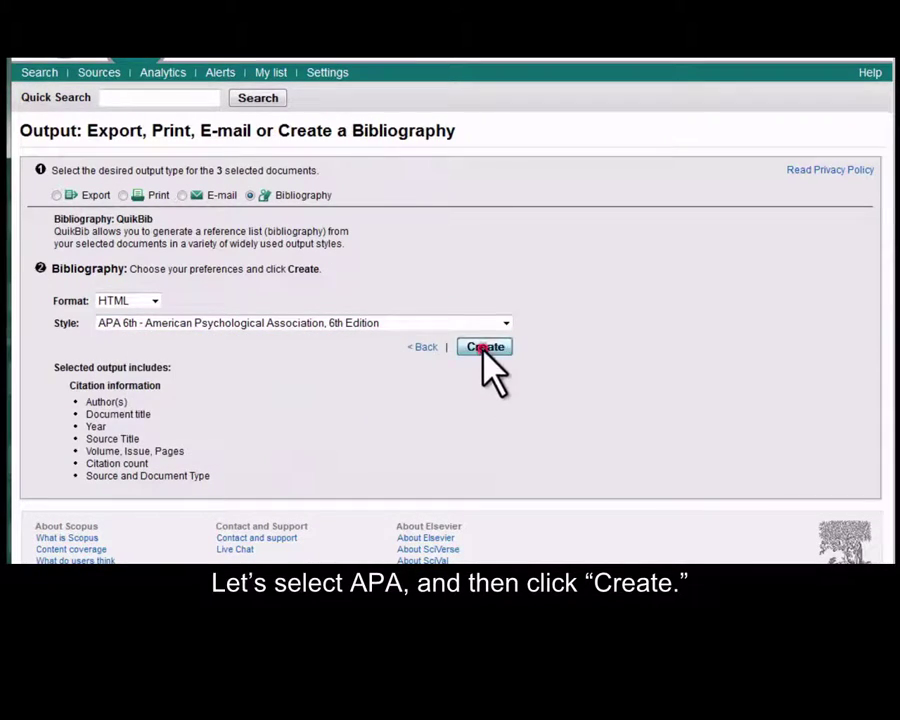